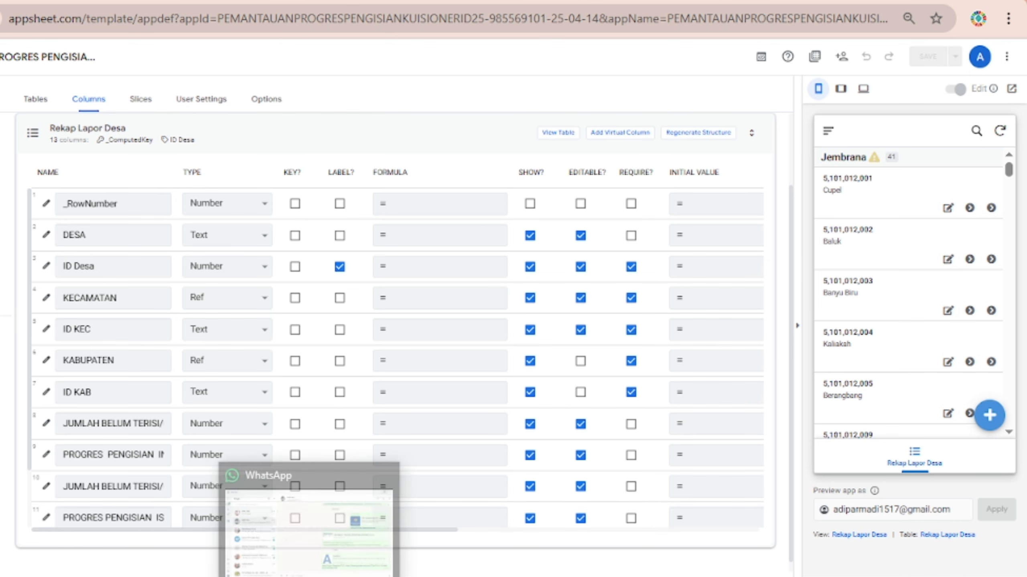
# Switch to WhatsApp, open the AppSheet link shared for "Input Progres Pengisian ID 25" and browse the Rekap Lapor Desa list.
pyautogui.click(310, 575)
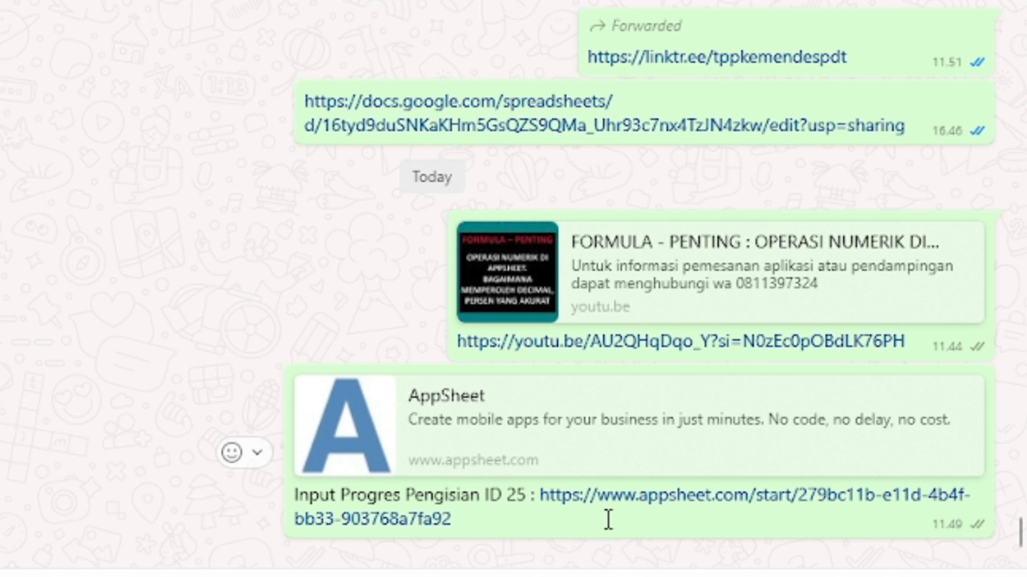
pyautogui.click(619, 513)
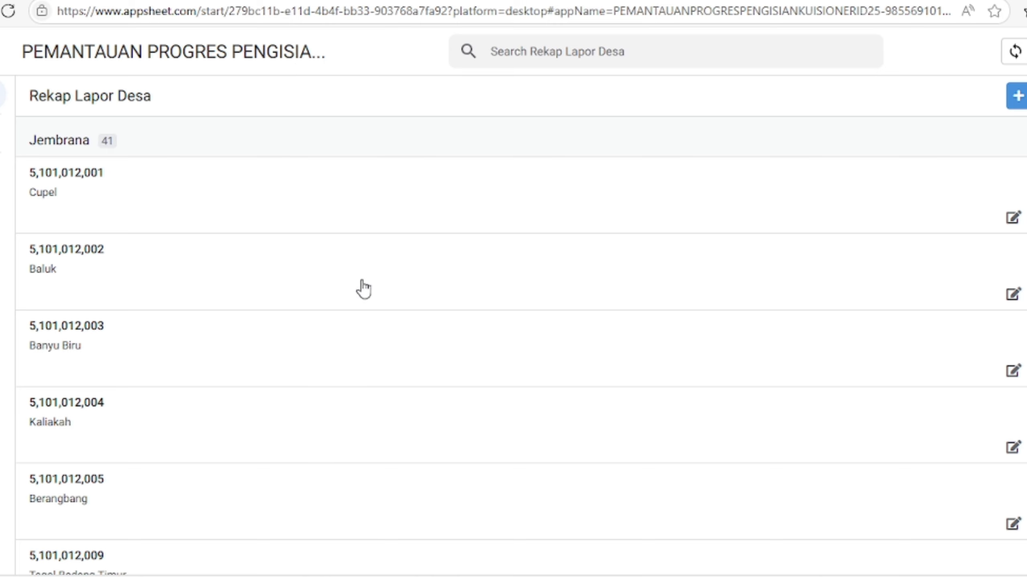
pyautogui.scroll(-10, 366, 291)
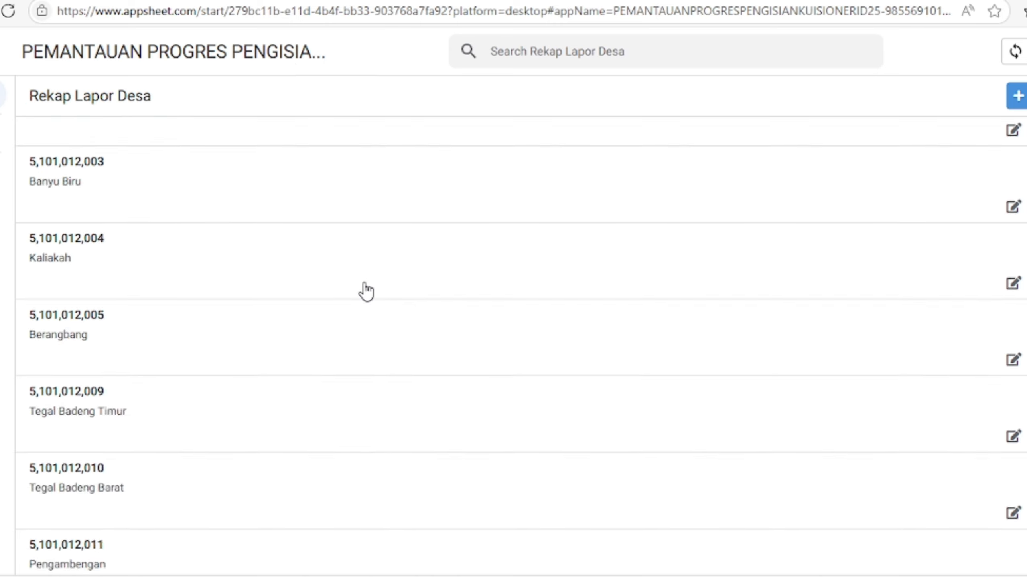
pyautogui.scroll(10, 366, 291)
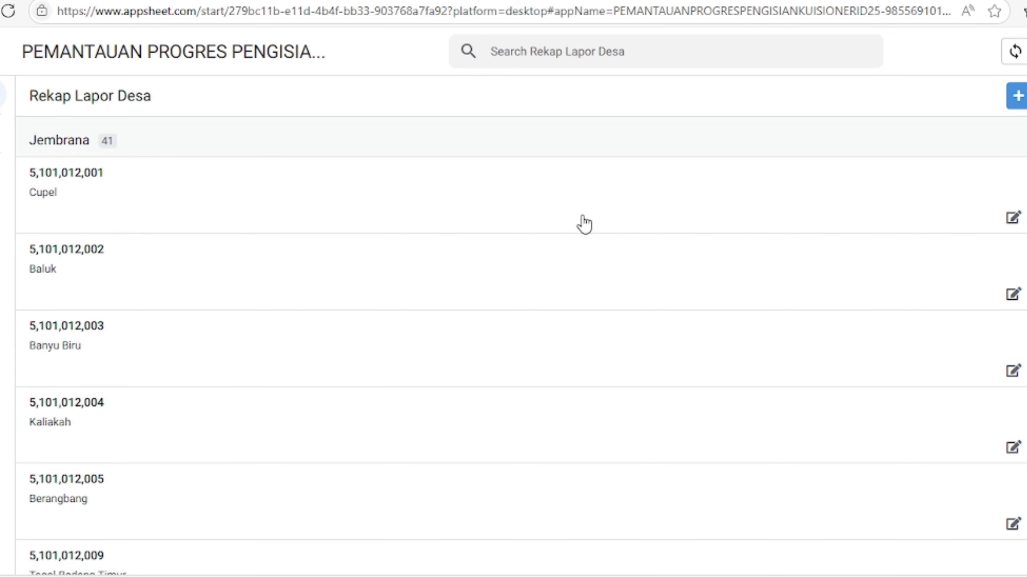
# Search Rekap Lapor Desa for "dangin puri kangin", review the fields of that village's record and close it without saving.
pyautogui.click(545, 57)
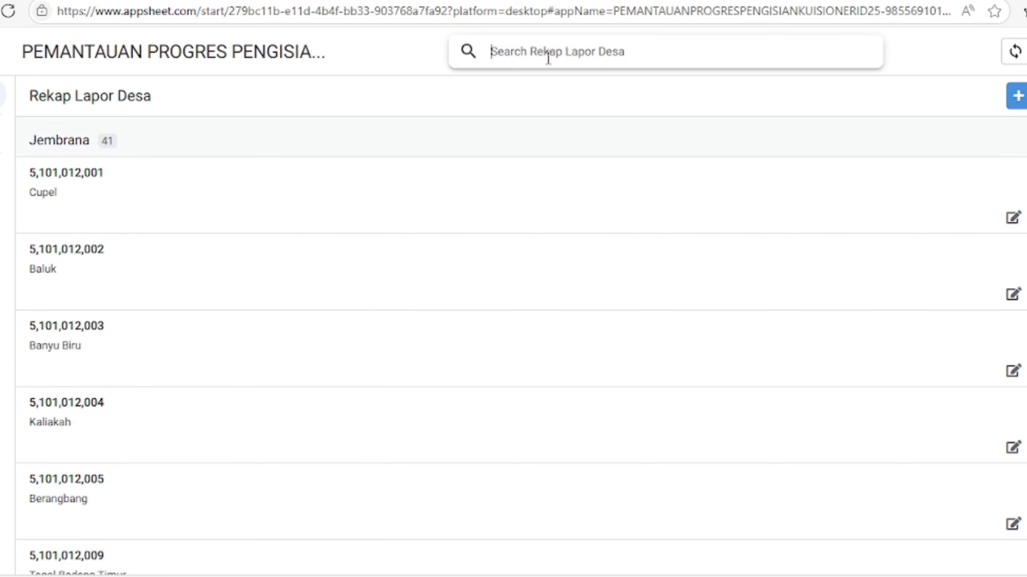
pyautogui.write('d')
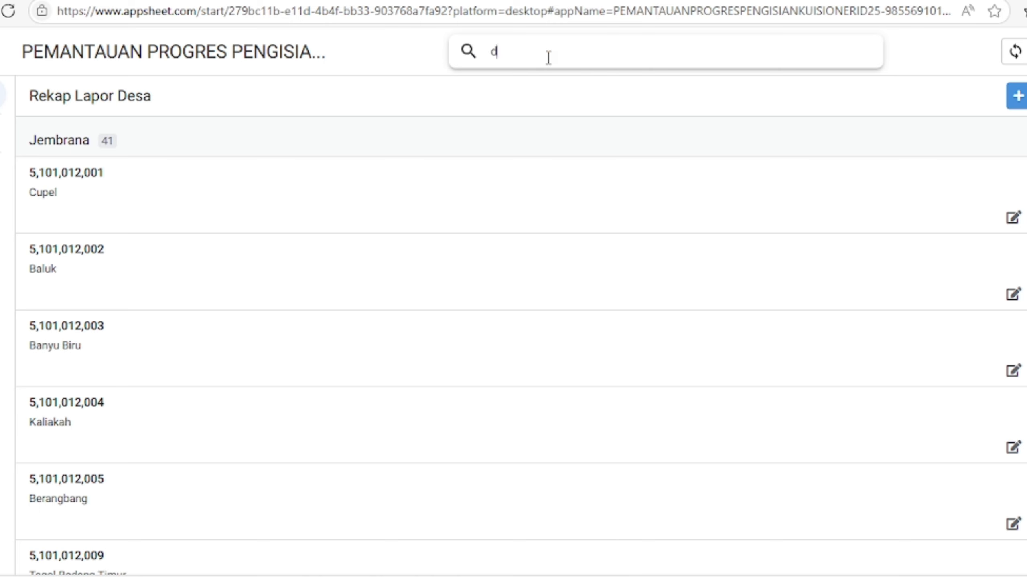
pyautogui.write('angin puri kangin')
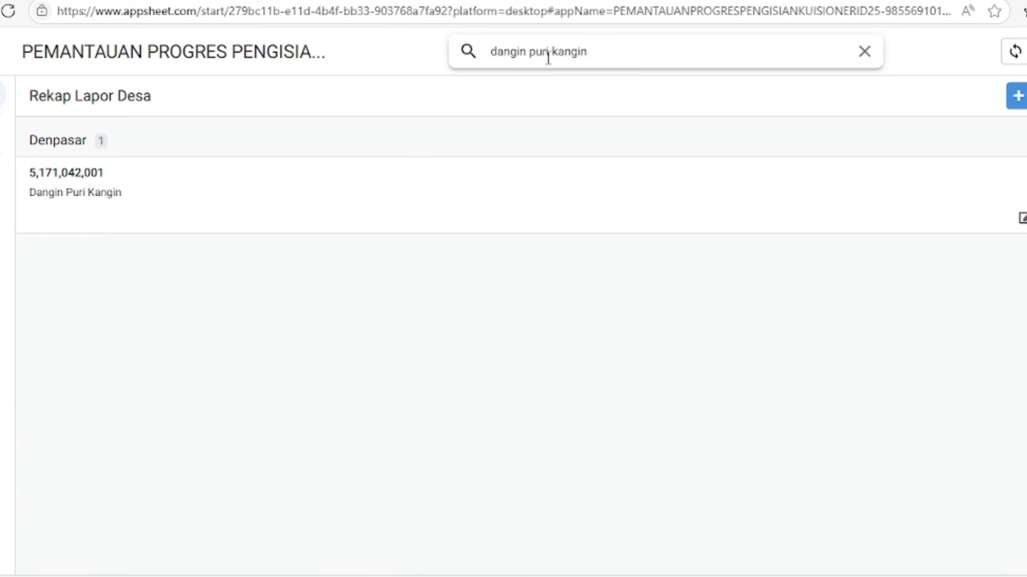
pyautogui.click(105, 193)
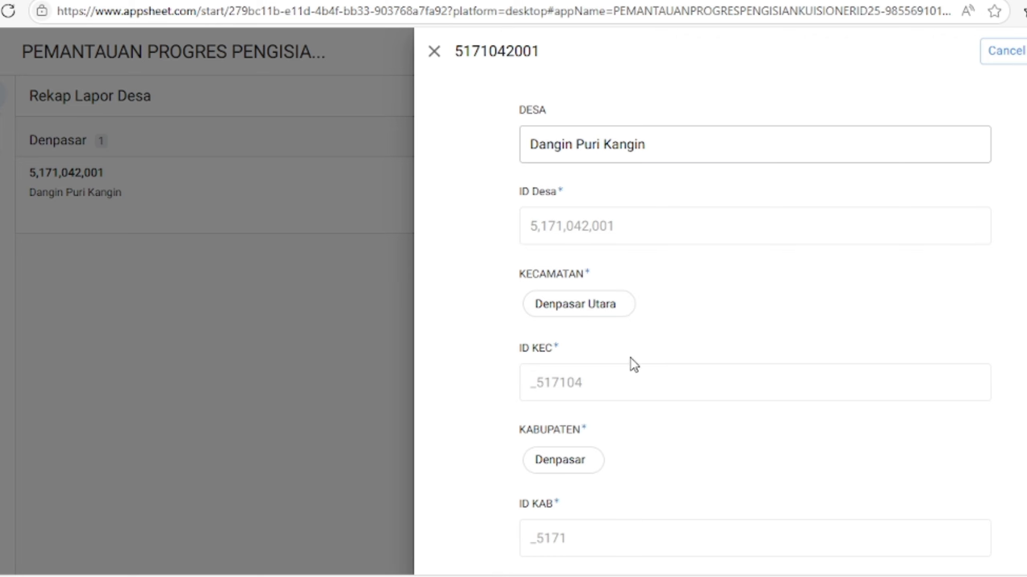
pyautogui.scroll(-8, 623, 430)
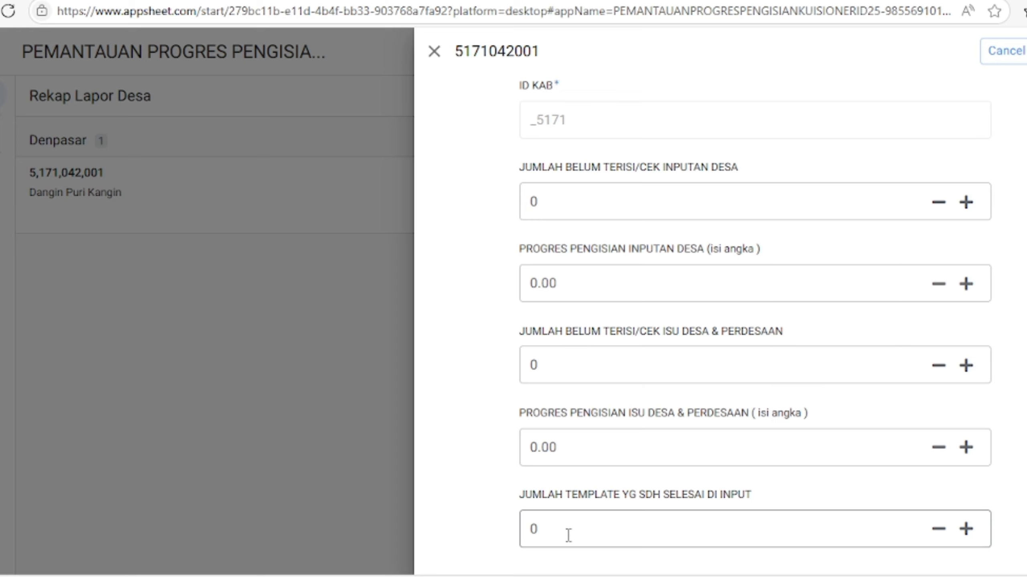
pyautogui.scroll(8, 603, 471)
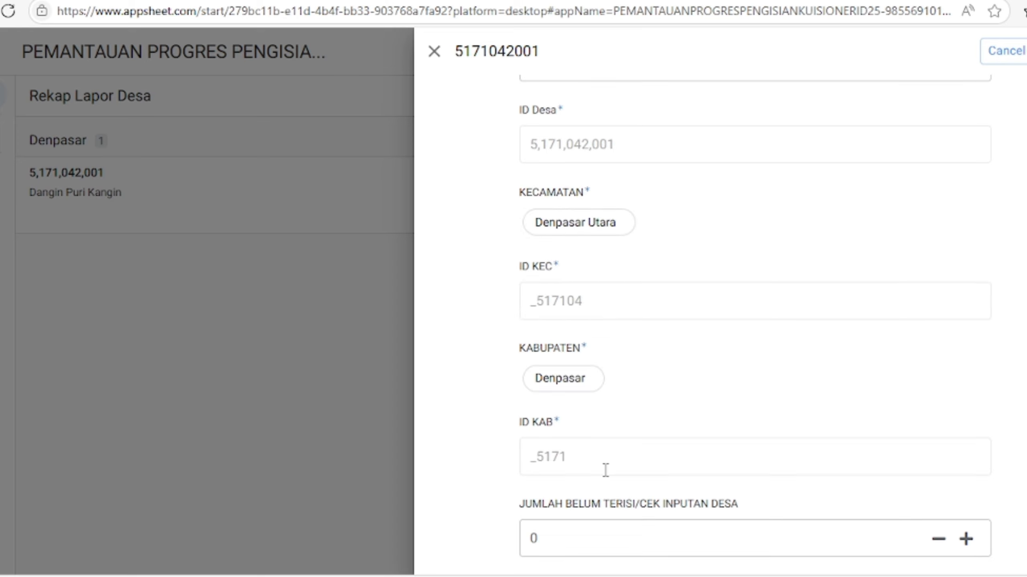
pyautogui.click(1006, 51)
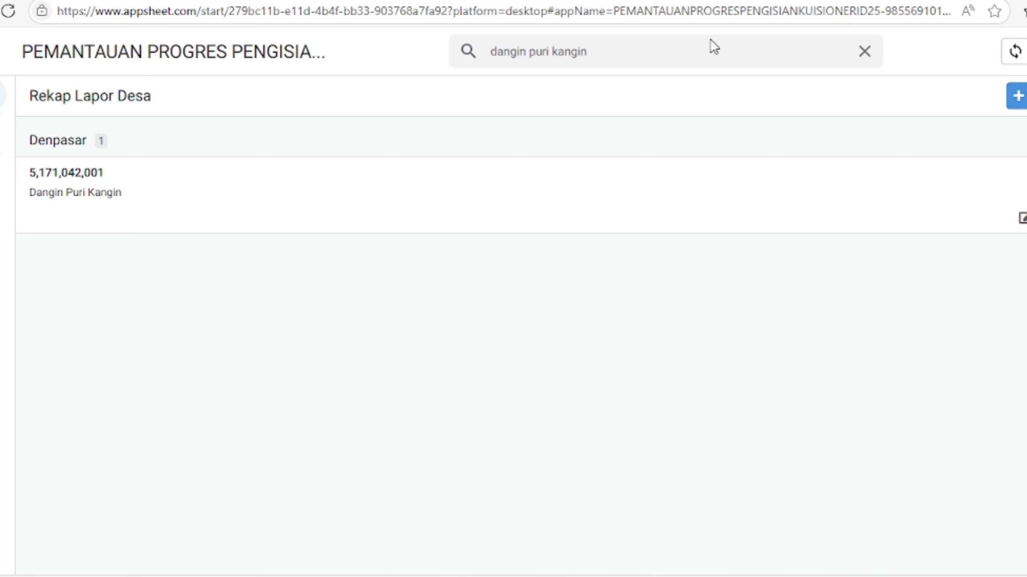
# Search the village list for "kutampi" and review the fields of the Kutampi Kaler record.
pyautogui.moveTo(692, 45); pyautogui.dragTo(516, 43)
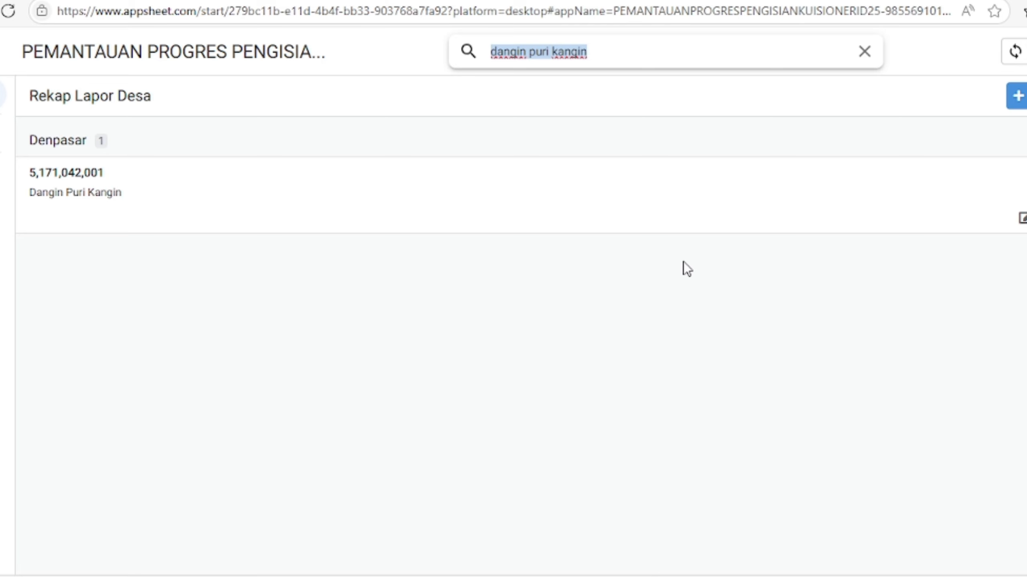
pyautogui.write('kutampi')
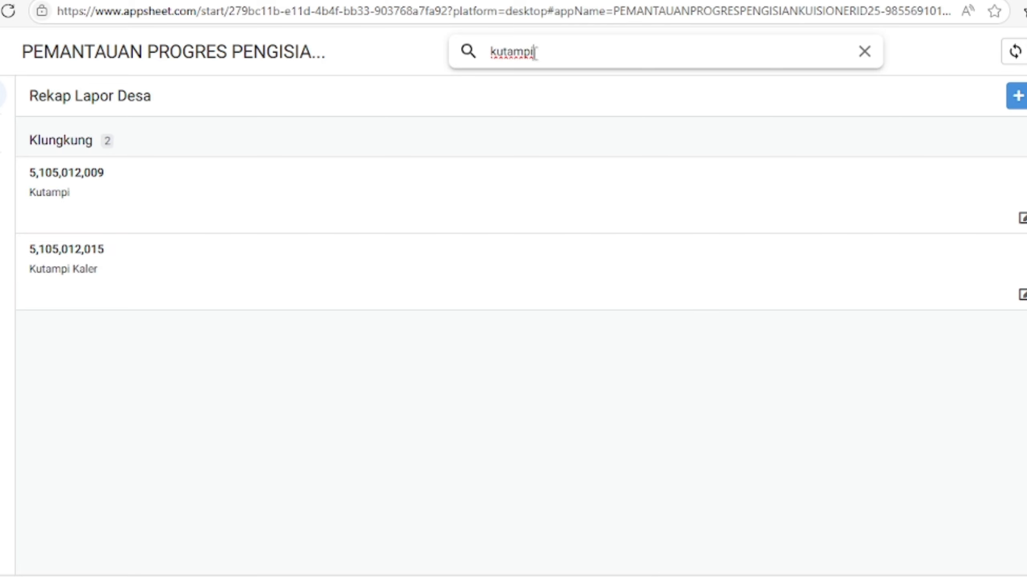
pyautogui.click(66, 270)
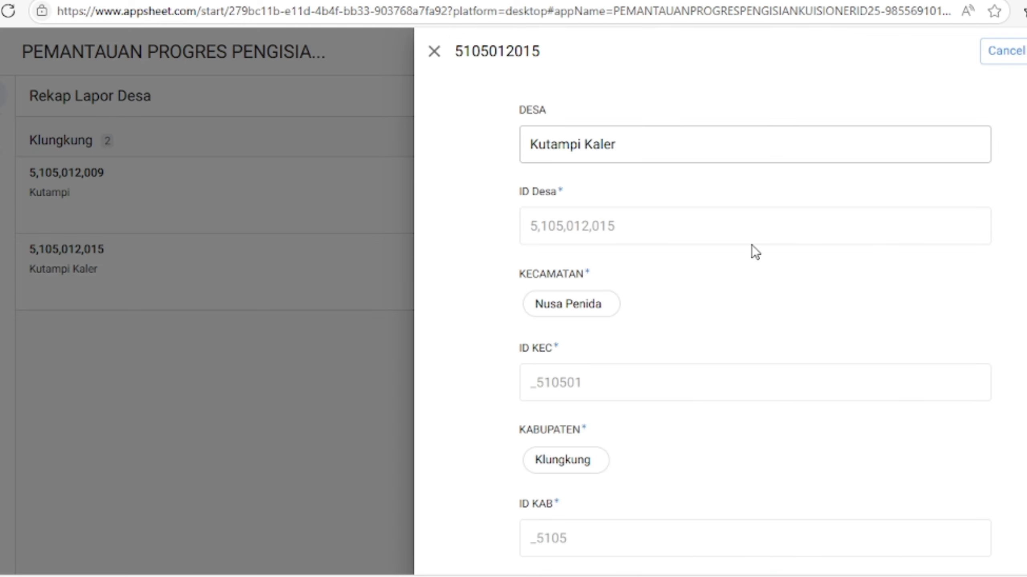
pyautogui.scroll(-4, 752, 245)
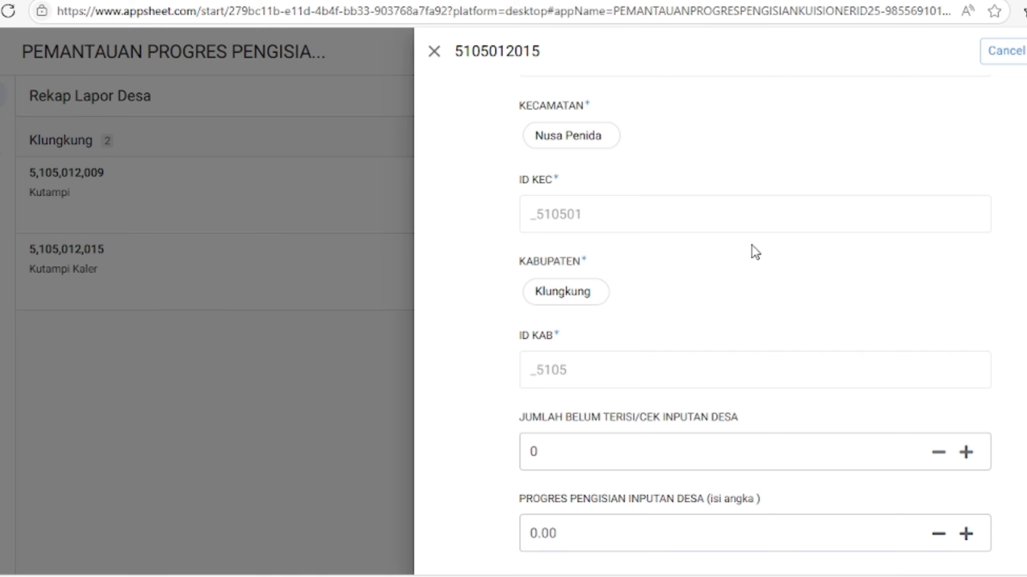
pyautogui.scroll(4, 751, 245)
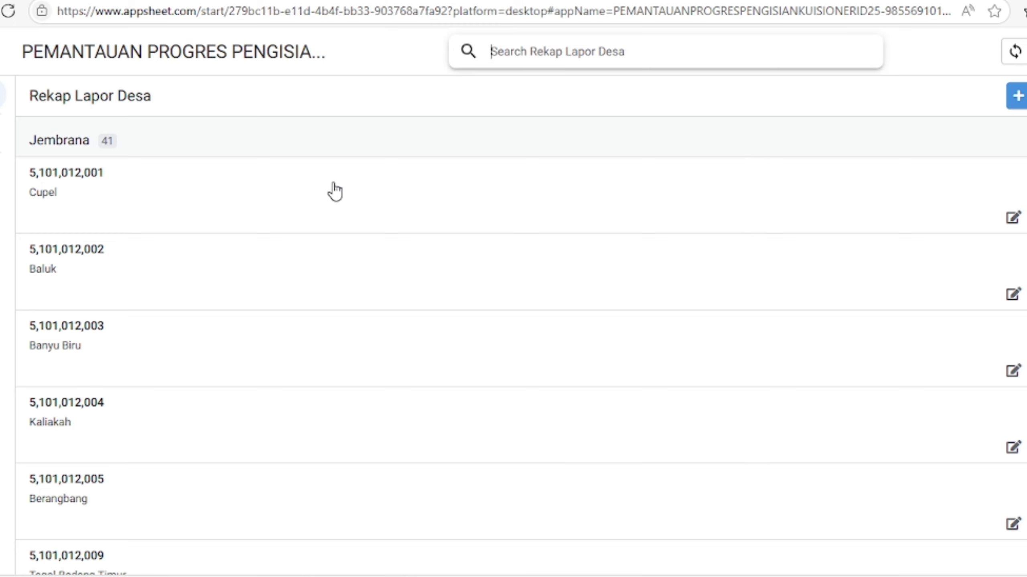
# Open the Cupel village record and set JUMLAH BELUM TERISI/CEK INPUTAN DESA to 438.
pyautogui.click(40, 205)
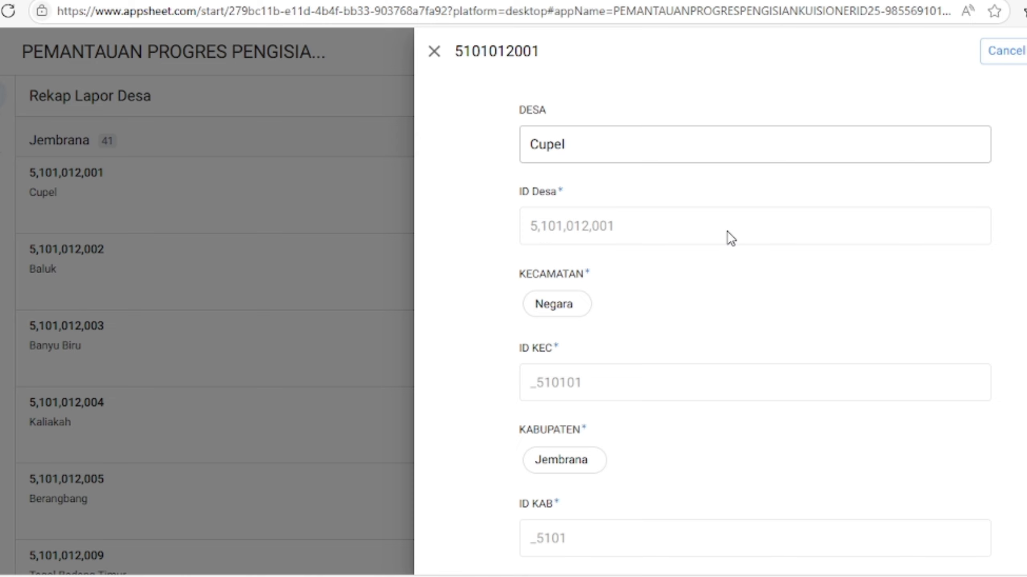
pyautogui.scroll(-2, 727, 232)
pyautogui.scroll(-4, 728, 232)
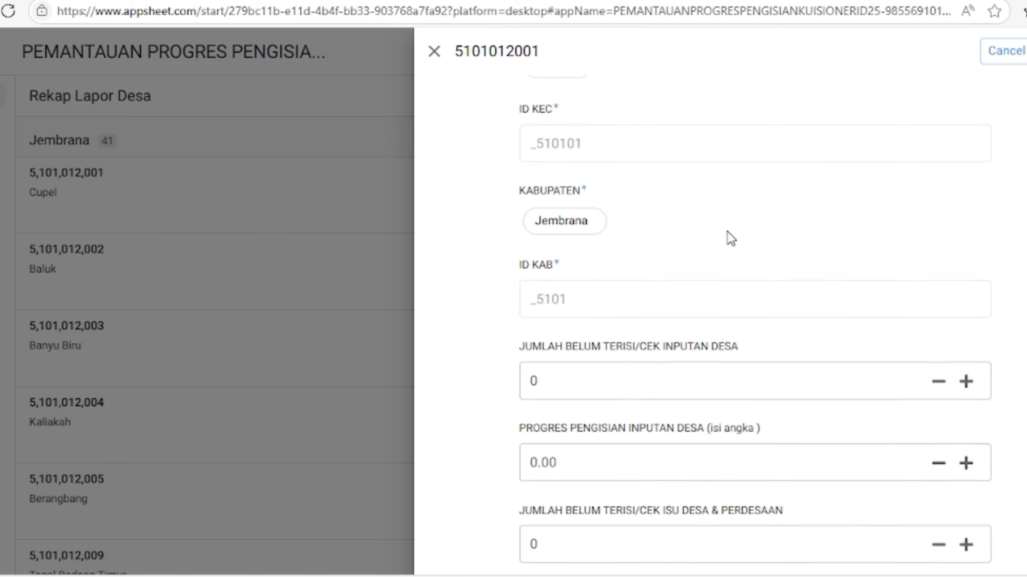
pyautogui.scroll(-2, 727, 233)
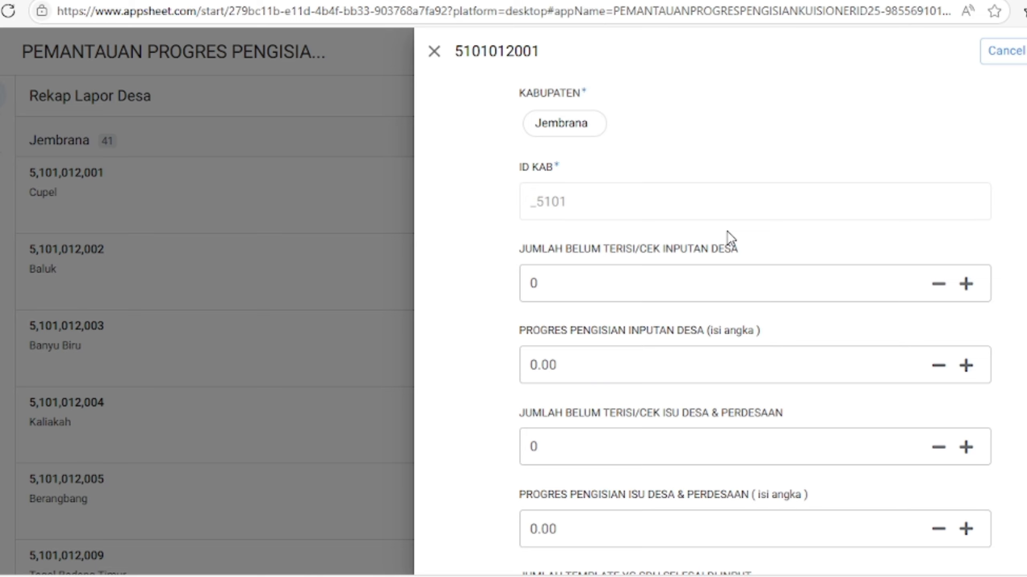
pyautogui.scroll(-2, 727, 238)
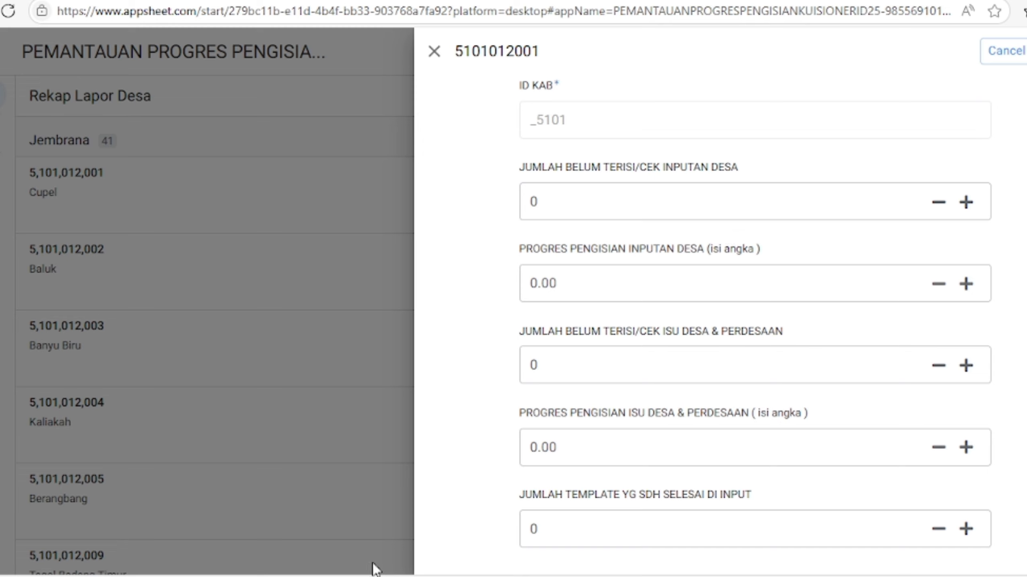
pyautogui.click(585, 198)
pyautogui.click(602, 190)
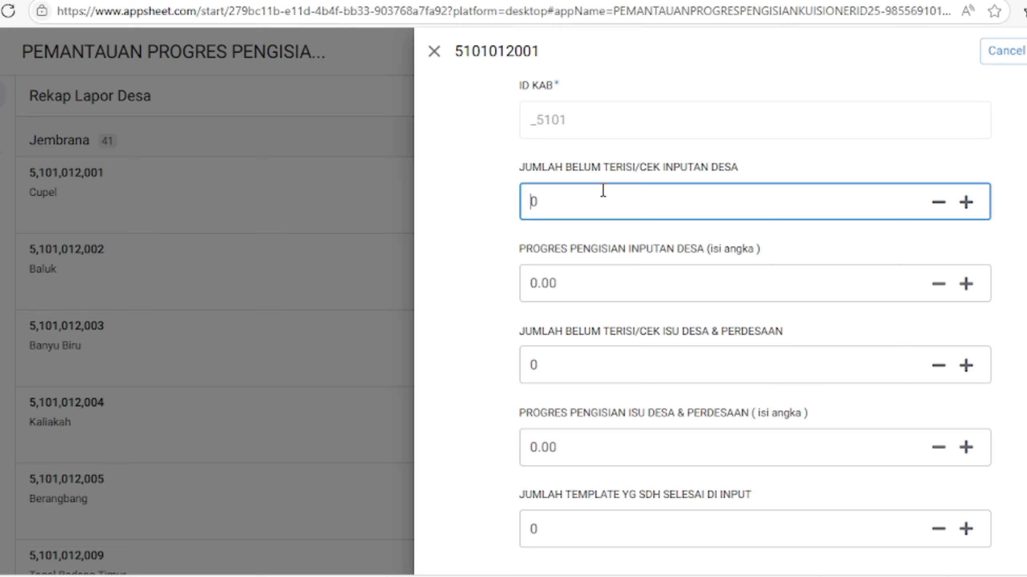
pyautogui.write('436')
pyautogui.press('BackSpace')
pyautogui.write('8')
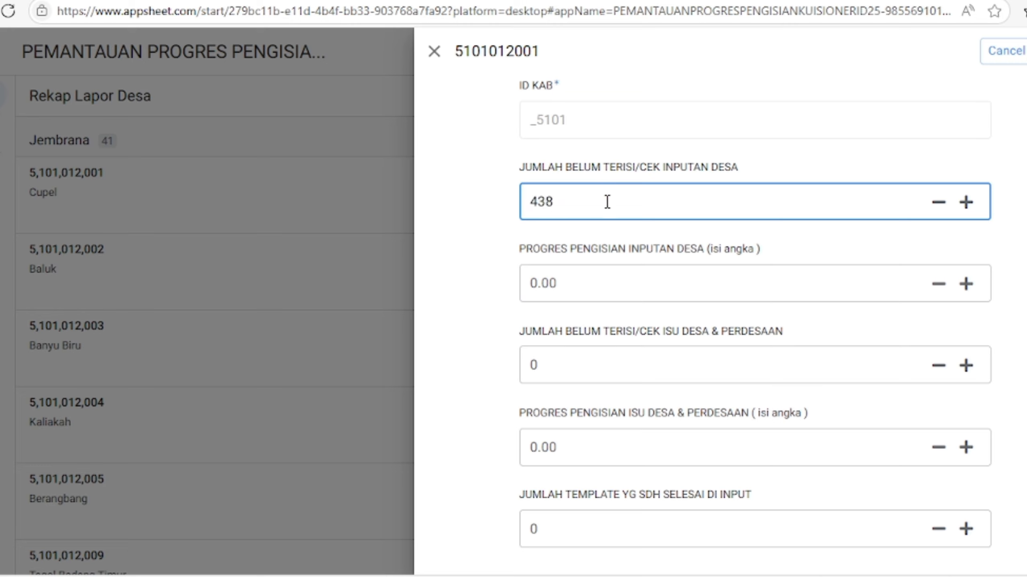
# Consult the INPUTAN DESA sheet of the Excel questionnaire and set Cupel's PROGRES PENGISIAN INPUTAN DESA to 6.01.
pyautogui.click(620, 284)
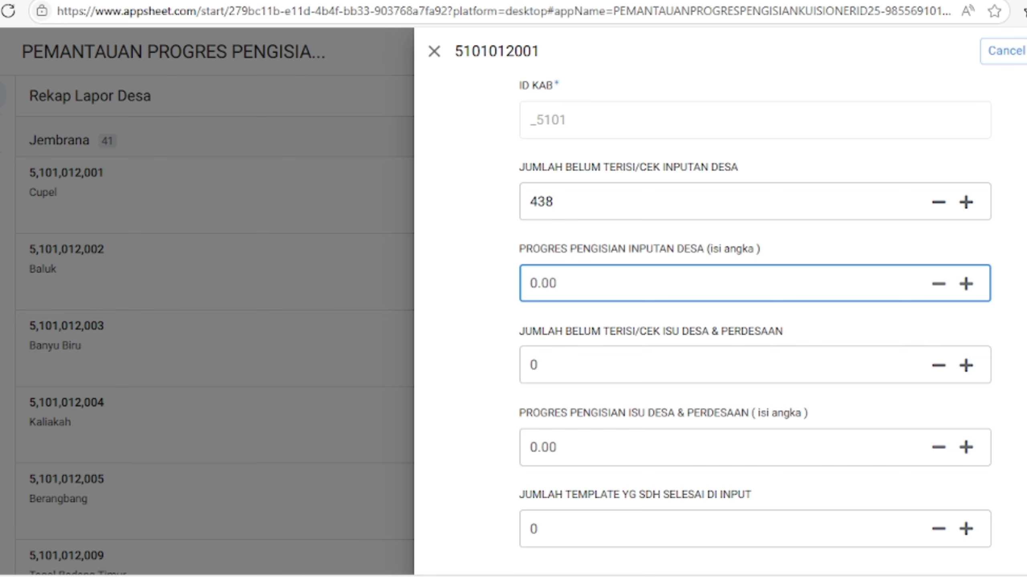
pyautogui.click(384, 576)
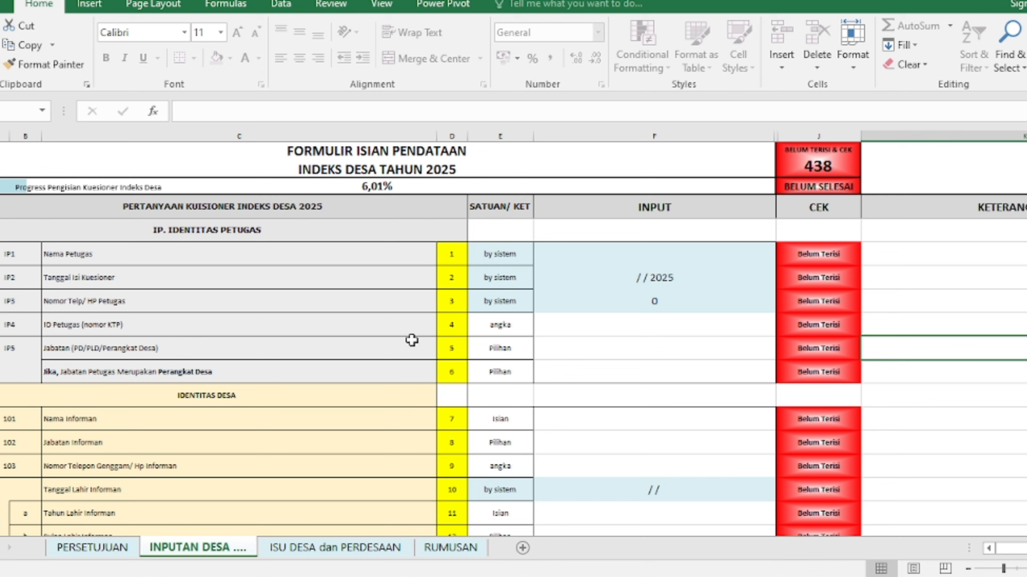
pyautogui.click(279, 576)
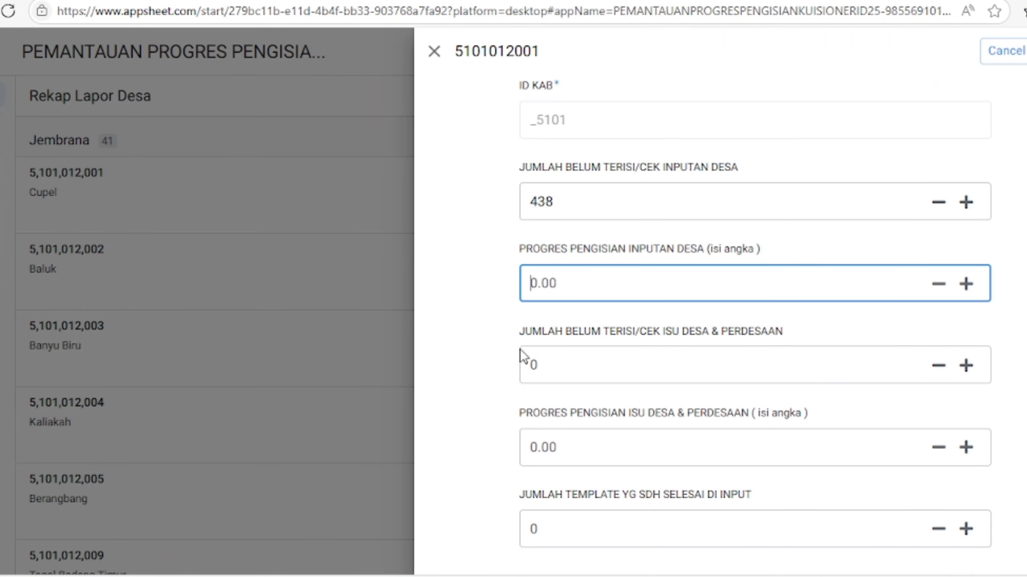
pyautogui.write('6.01')
# Consult the Excel sheet ISU DESA dan PERDESAAN and set JUMLAH BELUM TERISI/CEK ISU DESA & PERDESAAN to 1359 in the Cupel form.
pyautogui.click(585, 371)
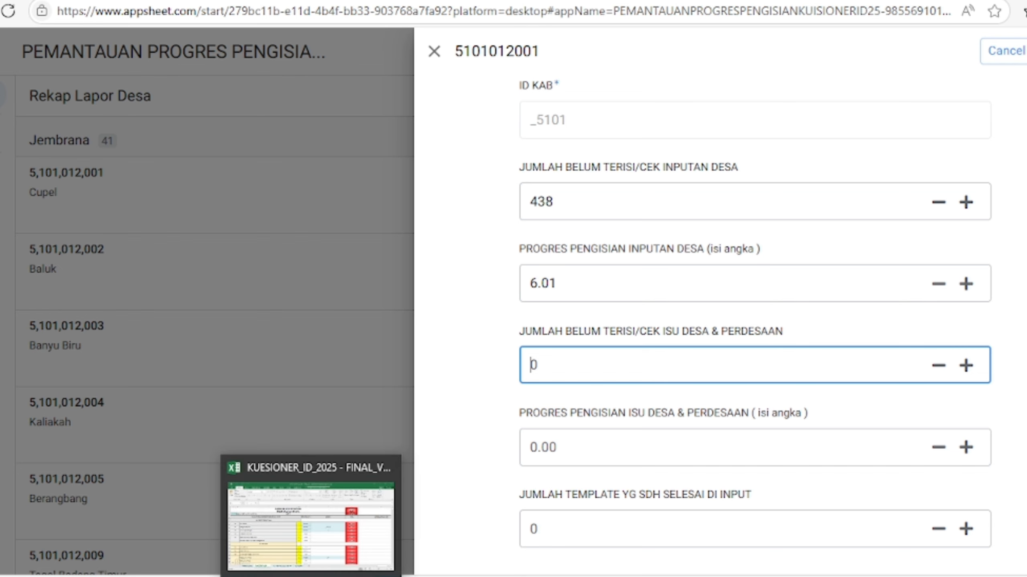
pyautogui.click(364, 514)
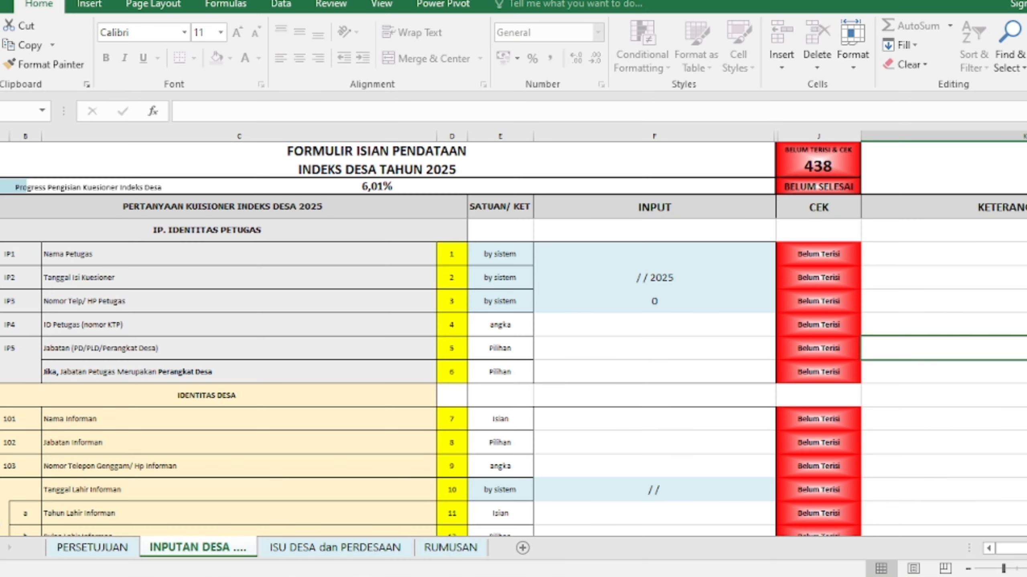
pyautogui.click(365, 548)
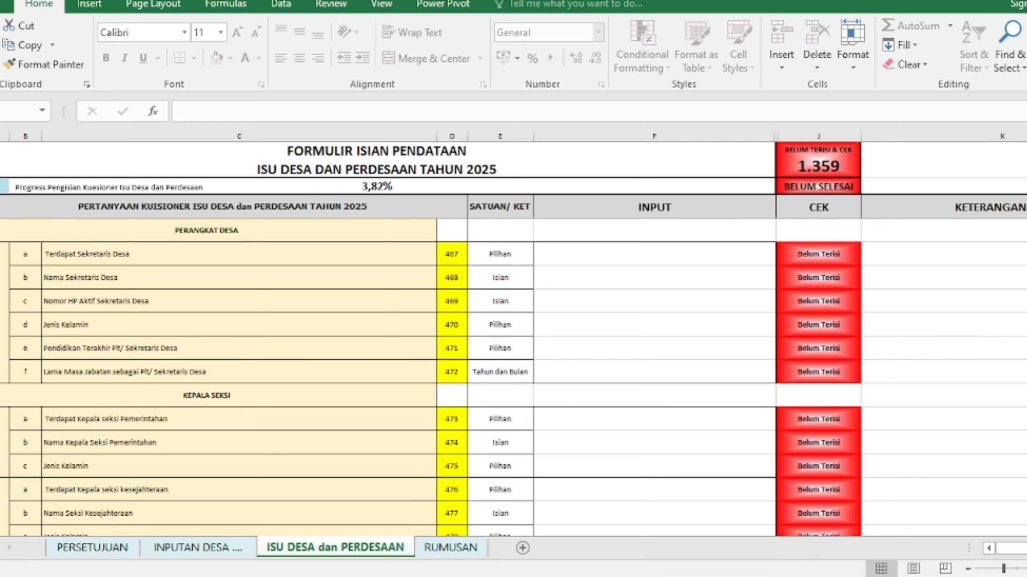
pyautogui.hotkey('alt', 'Tab')
pyautogui.write('1359')
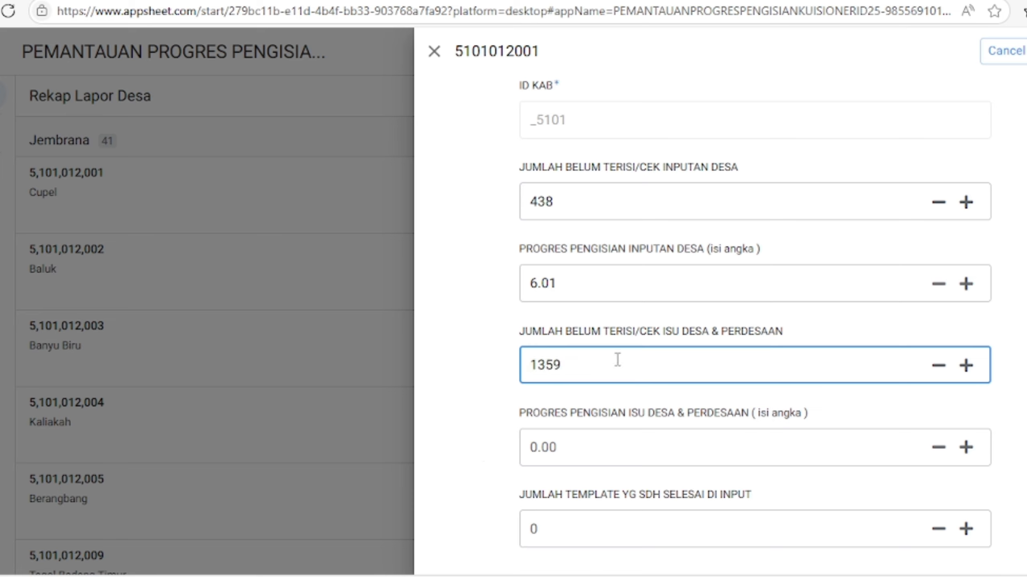
# Recheck the questionnaire's progress figure in Excel and set PROGRES PENGISIAN ISU DESA & PERDESAAN to 3.82 in the Cupel form.
pyautogui.click(599, 462)
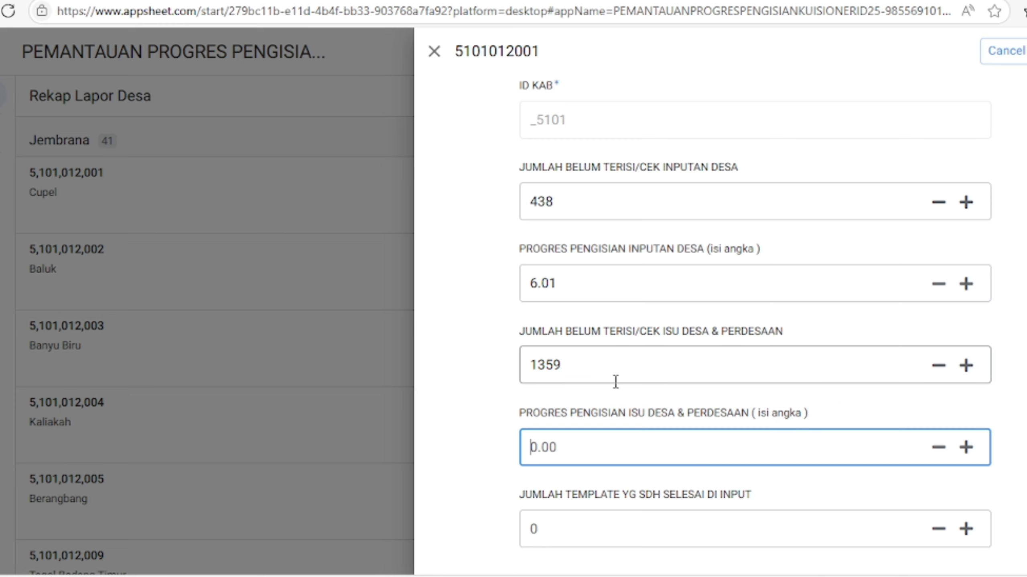
pyautogui.hotkey('alt', 'Tab')
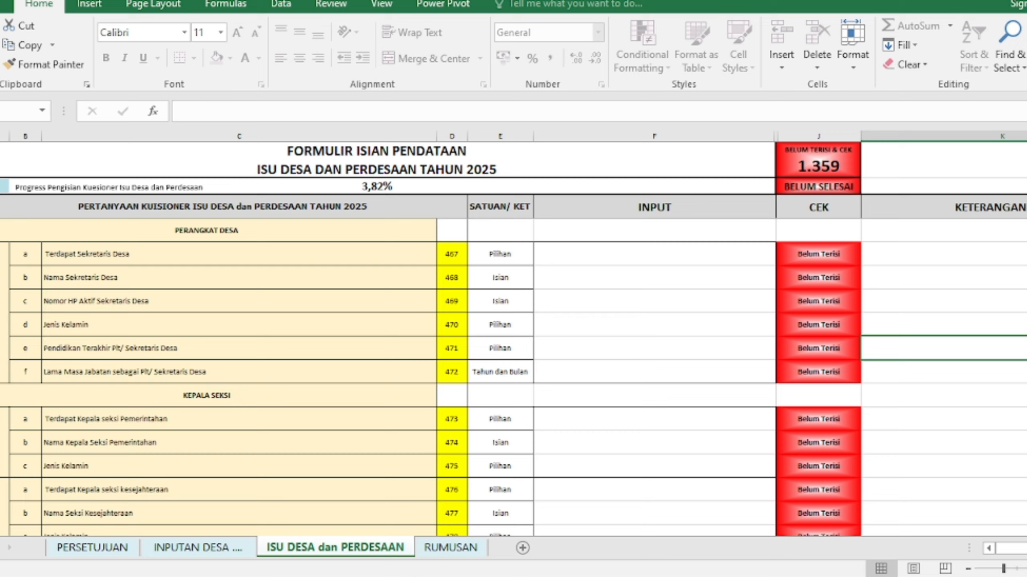
pyautogui.hotkey('alt', 'Tab')
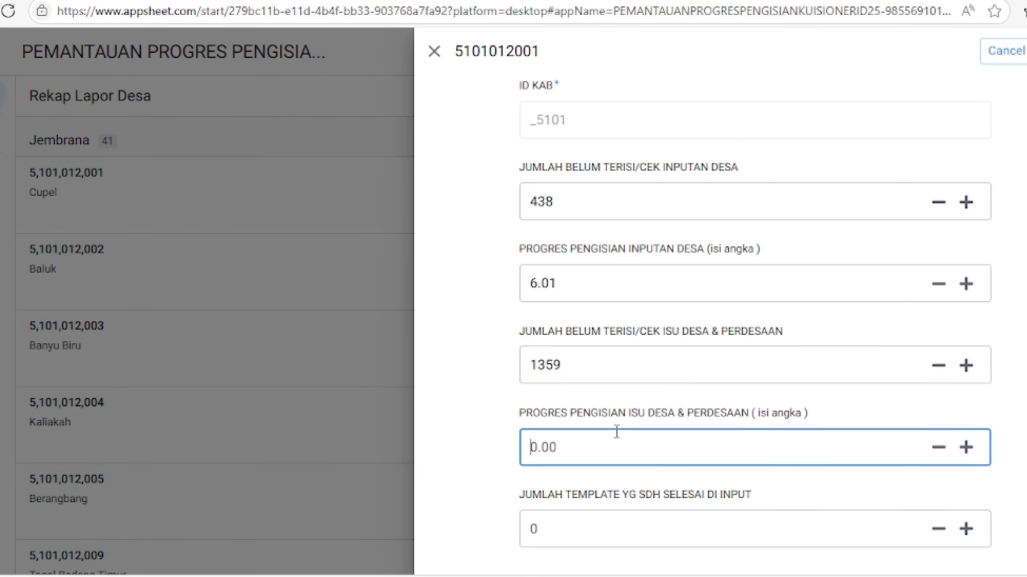
pyautogui.write('3.82')
# Set JUMLAH TEMPLATE YG SDH SELESAI DI INPUT to 2 and save the Cupel record.
pyautogui.click(562, 531)
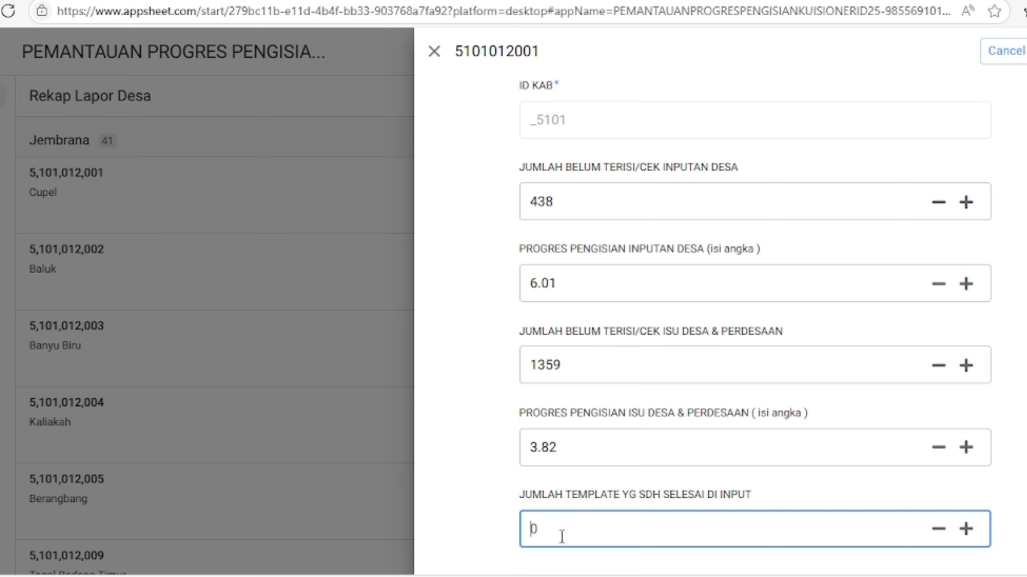
pyautogui.write('2')
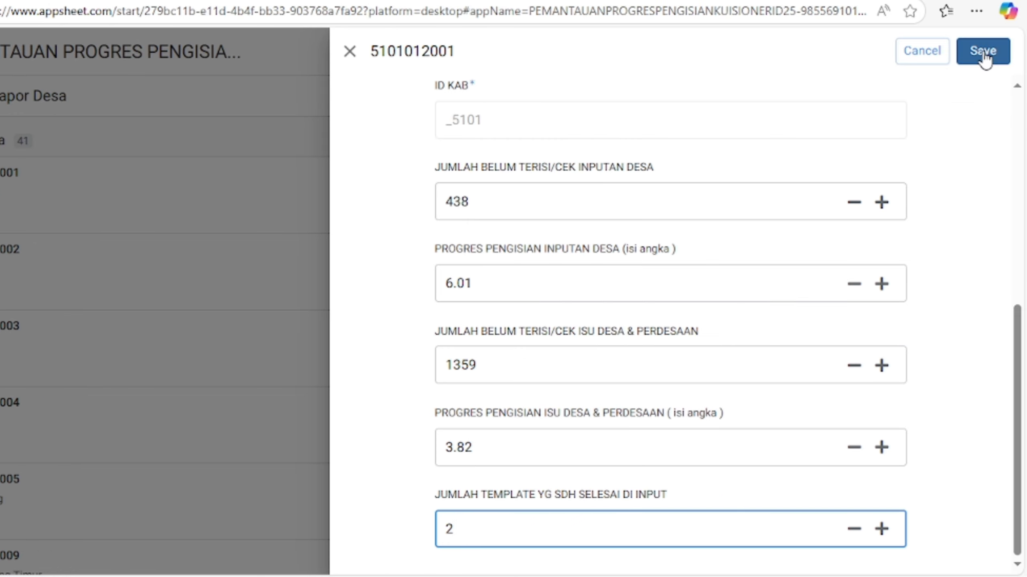
pyautogui.click(985, 56)
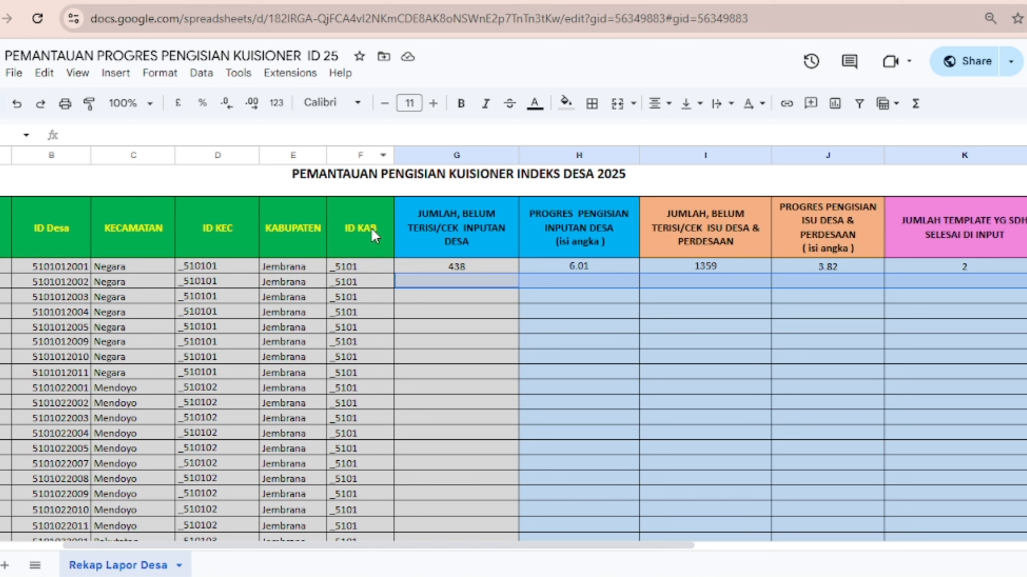
# Switch to the AppSheet app, reopen the Cupel record for editing and set JUMLAH BELUM TERISI/CEK INPUTAN DESA to 100.
pyautogui.click(455, 310)
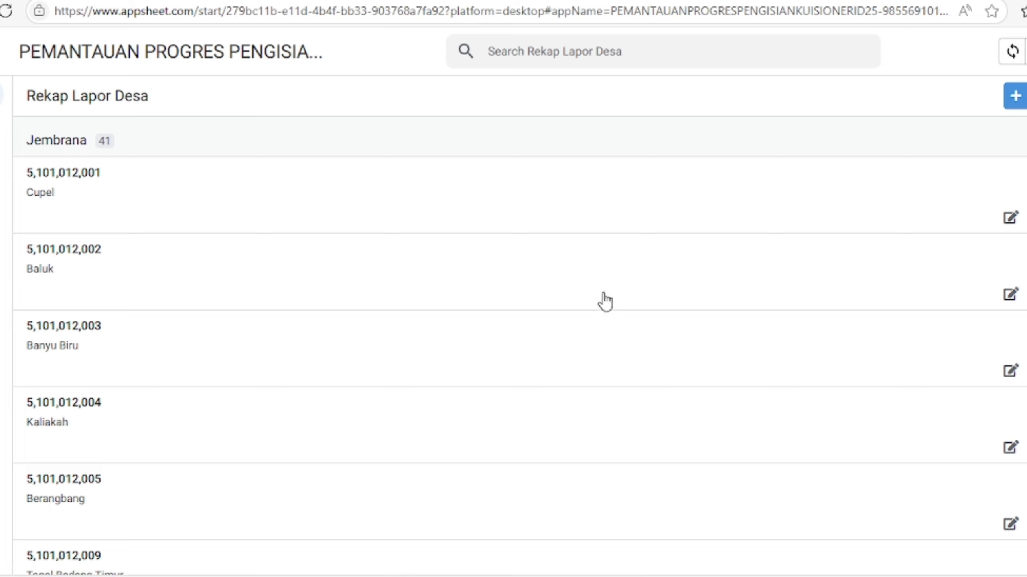
pyautogui.click(58, 198)
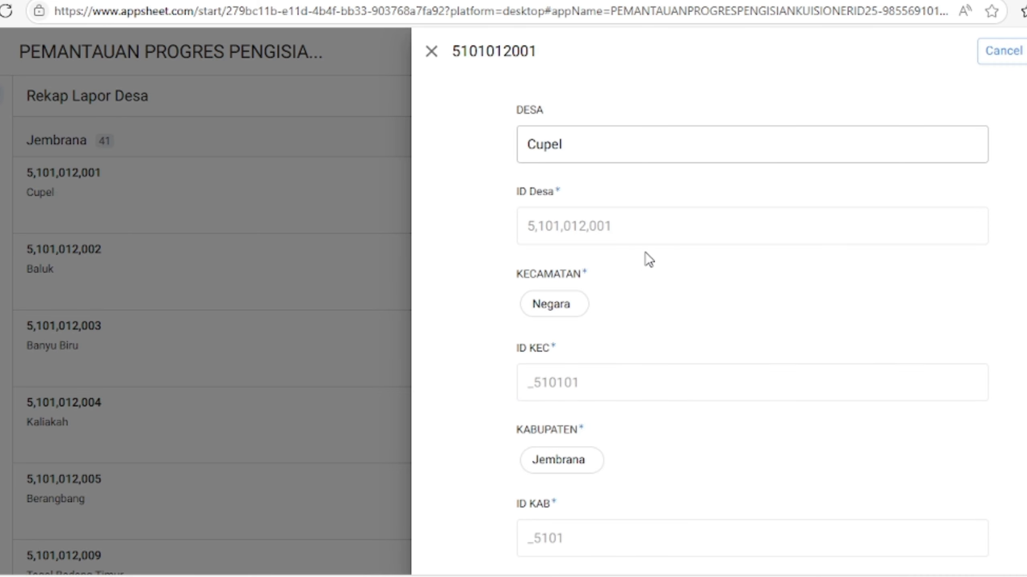
pyautogui.scroll(-8, 647, 230)
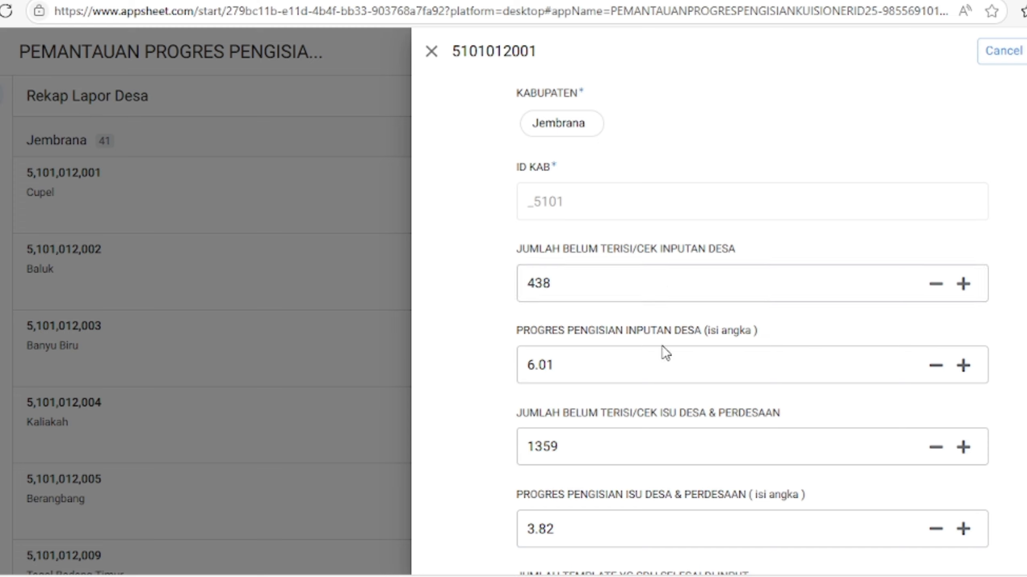
pyautogui.click(560, 285)
pyautogui.moveTo(560, 284); pyautogui.dragTo(532, 279)
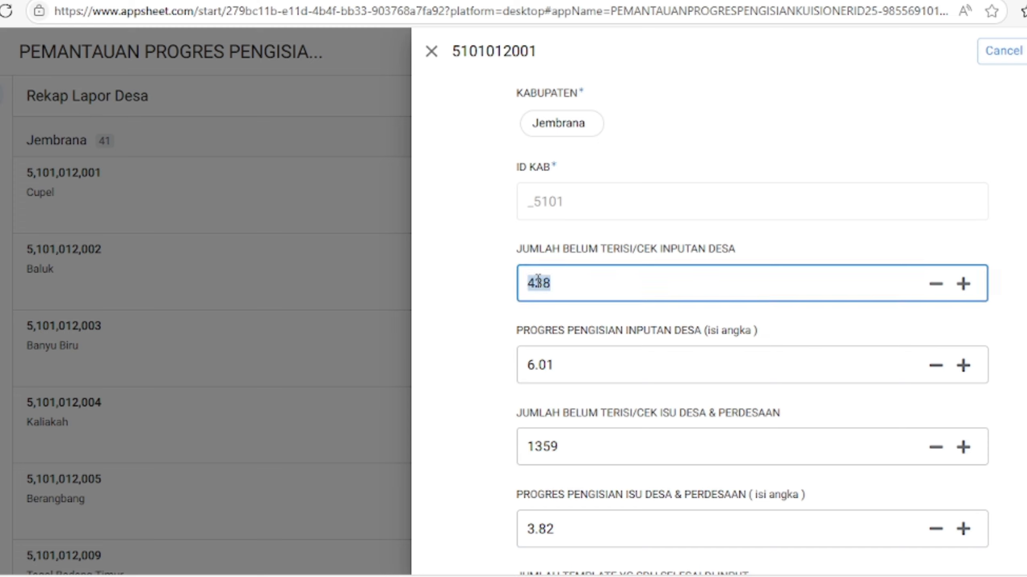
pyautogui.write('100')
# Set PROGRES PENGISIAN INPUTAN DESA to 75.21 in the Cupel form.
pyautogui.moveTo(566, 370); pyautogui.dragTo(525, 366)
pyautogui.write('75')
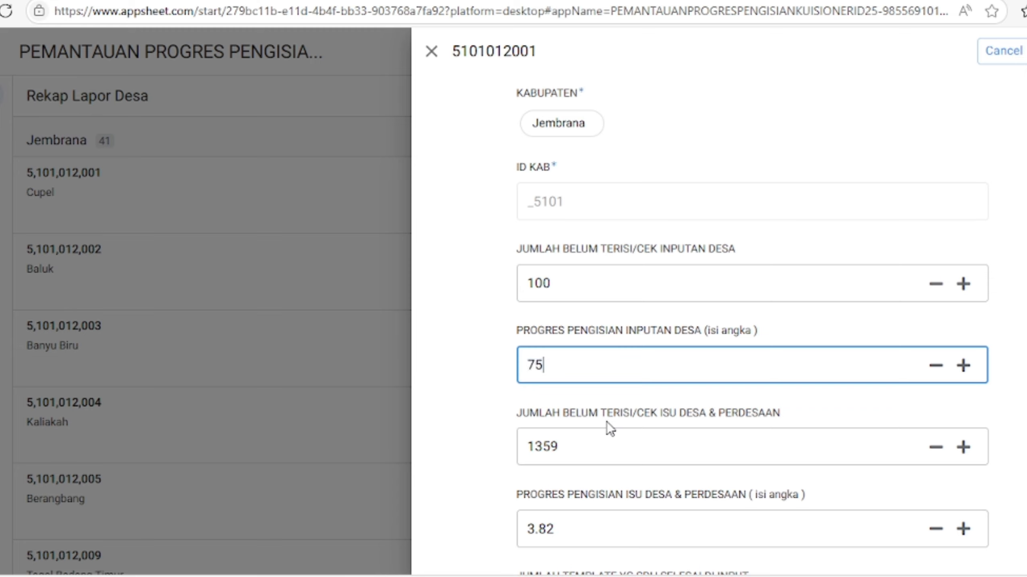
pyautogui.write('.21')
# Change JUMLAH BELUM TERISI/CEK ISU DESA & PERDESAAN to 127 in the Cupel form.
pyautogui.click(597, 446)
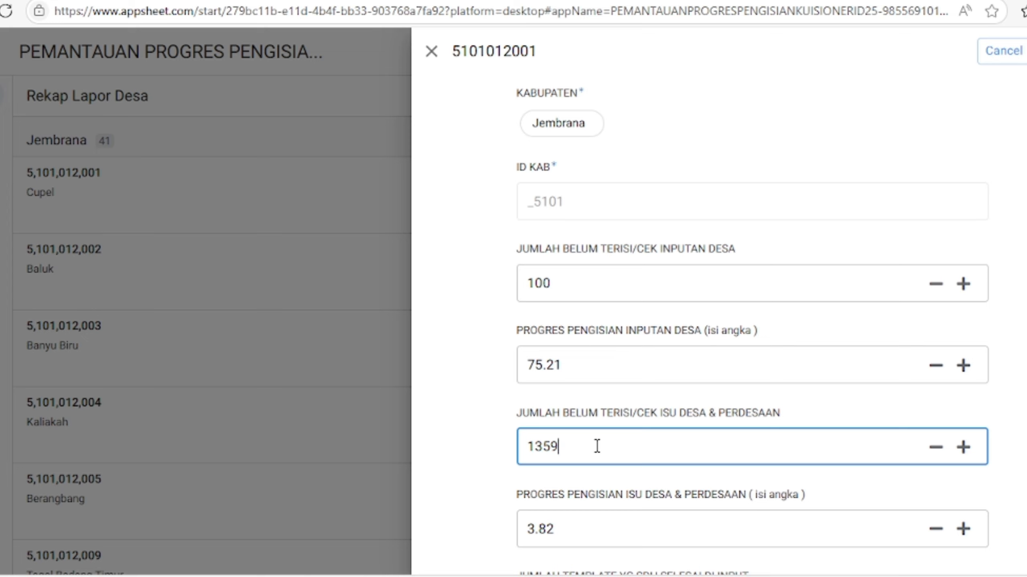
pyautogui.press('BackSpace')
pyautogui.press('BackSpace')
pyautogui.press('BackSpace')
pyautogui.write('27')
# Replace the PROGRES PENGISIAN ISU DESA & PERDESAAN value in the Cupel form with 81.26.
pyautogui.scroll(-2, 635, 472)
pyautogui.click(573, 445)
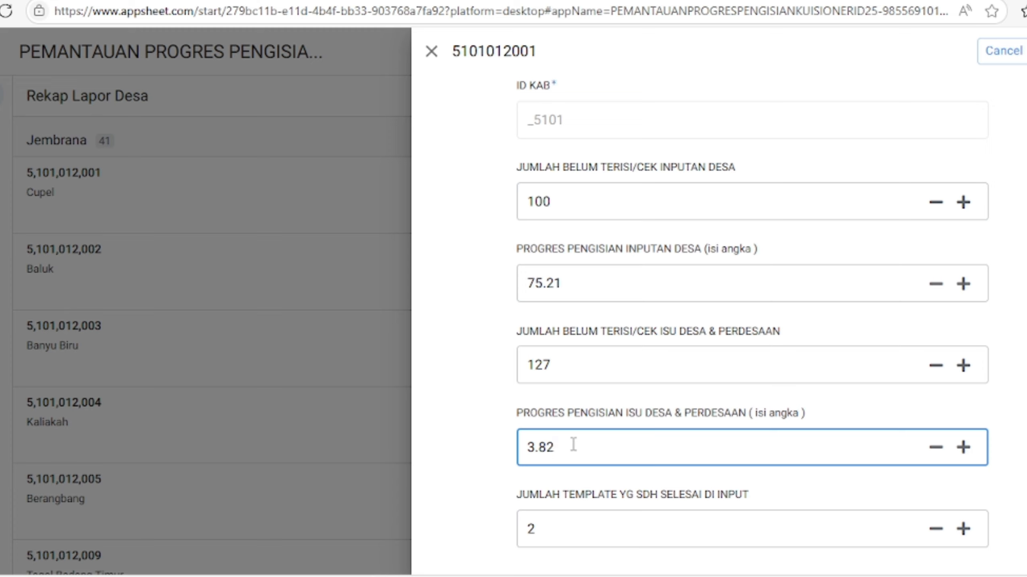
pyautogui.moveTo(573, 445); pyautogui.dragTo(530, 446)
pyautogui.write('81.26')
# Set JUMLAH TEMPLATE YG SDH SELESAI DI INPUT to 7 and save the updated Cupel record.
pyautogui.click(615, 521)
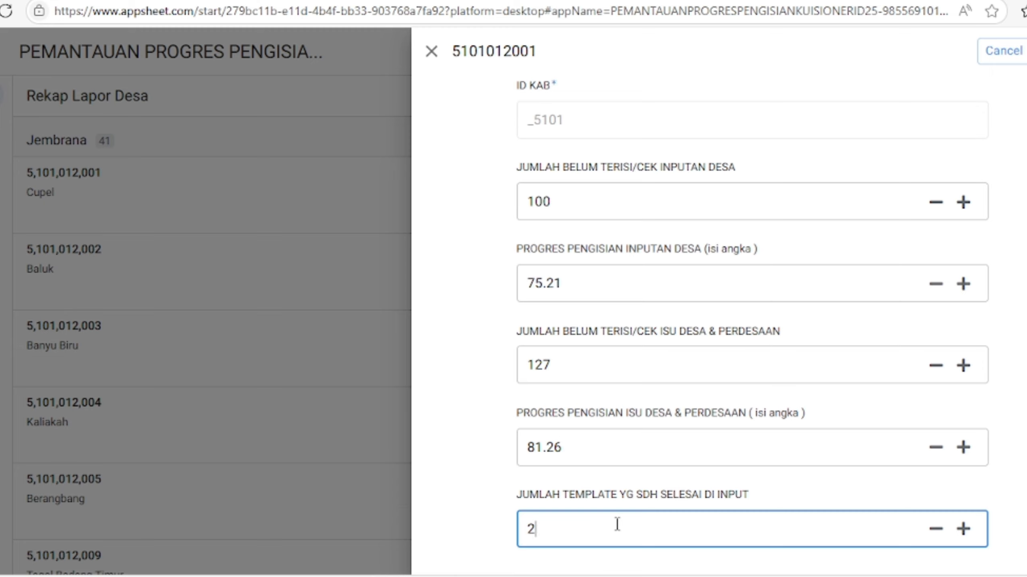
pyautogui.moveTo(588, 527); pyautogui.dragTo(517, 522)
pyautogui.write('7')
pyautogui.scroll(3, 974, 445)
pyautogui.scroll(3, 974, 438)
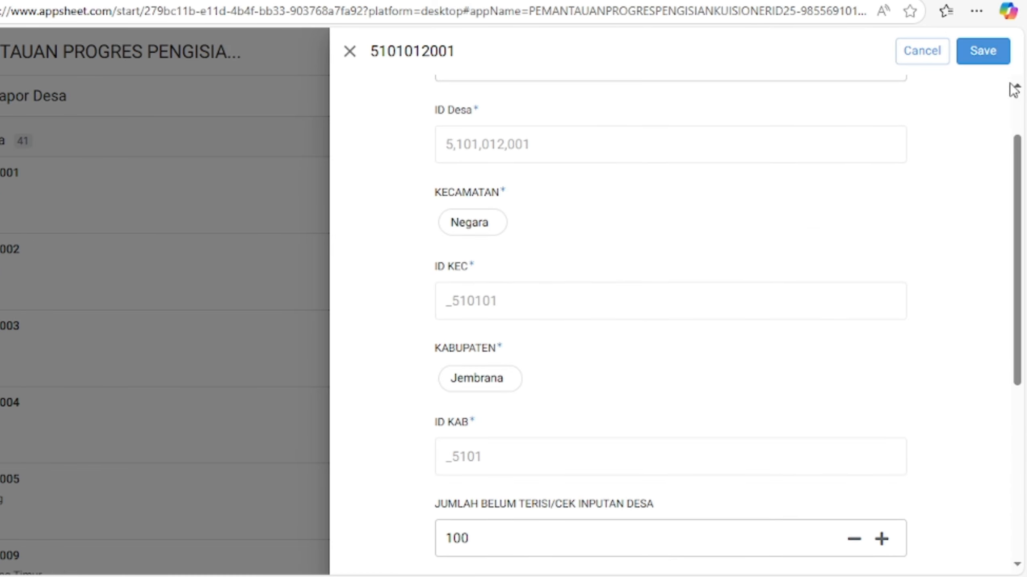
pyautogui.click(980, 57)
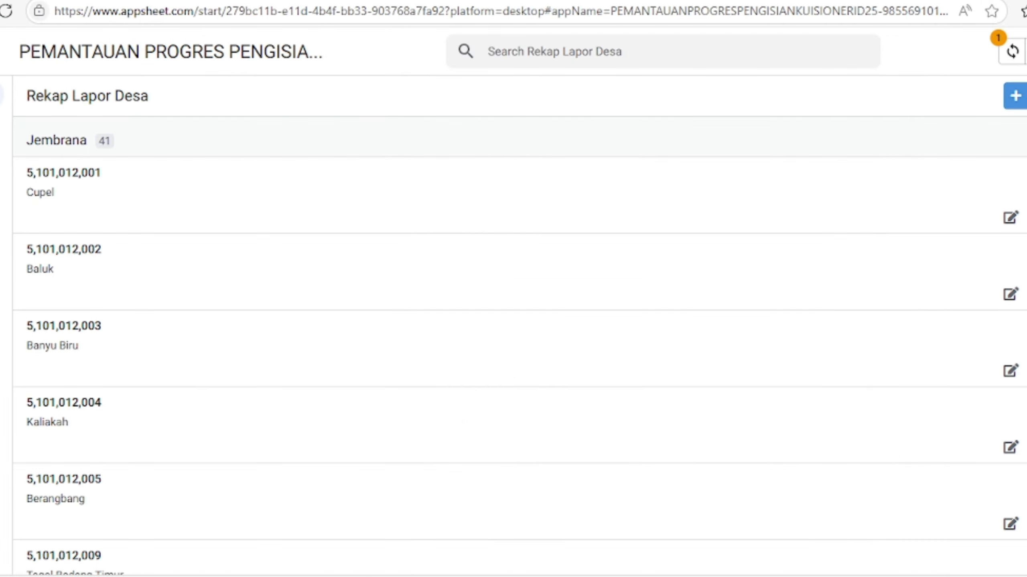